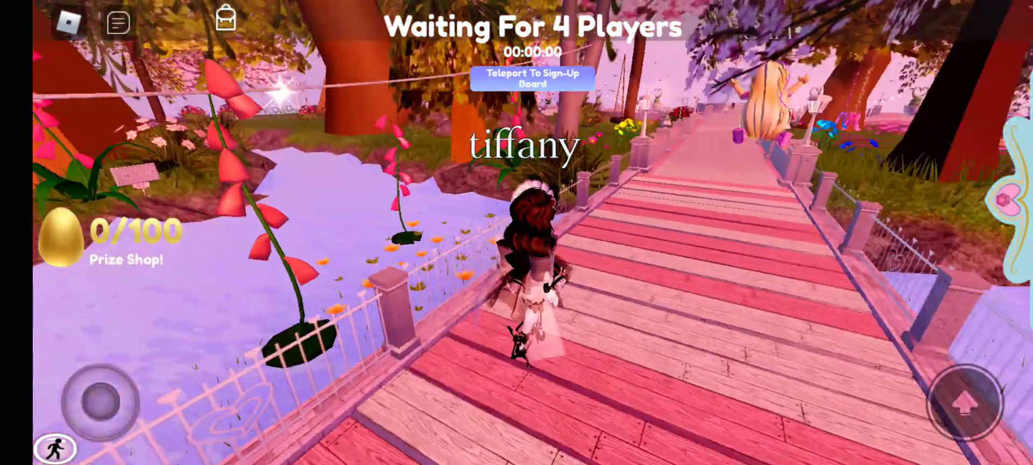
Walk the avatar up the park boardwalk path.
{"action": "mouse_move", "coordinate": [102, 401]}
{"action": "left_mouse_down"}
{"action": "mouse_move", "coordinate": [127, 388]}
{"action": "mouse_move", "coordinate": [125, 372]}
{"action": "left_mouse_up"}
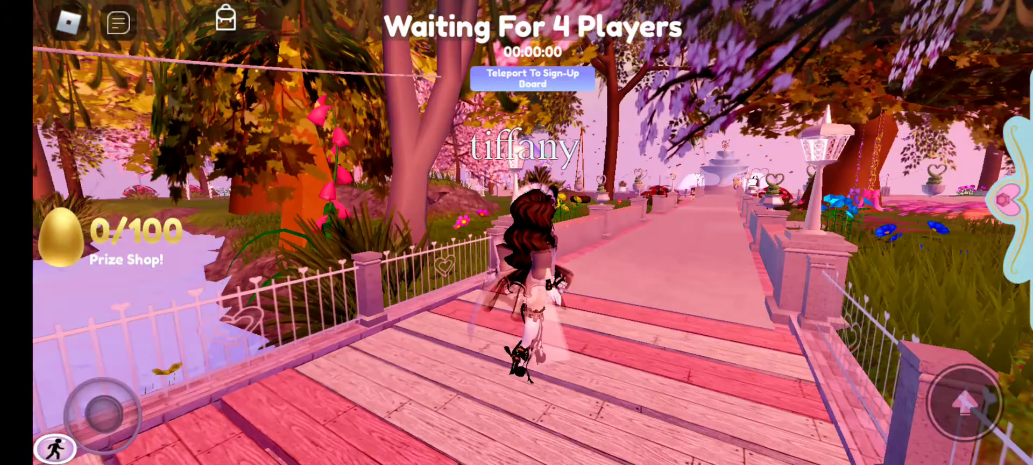
{"action": "left_click_drag", "start_coordinate": [125, 371], "coordinate": [105, 378]}
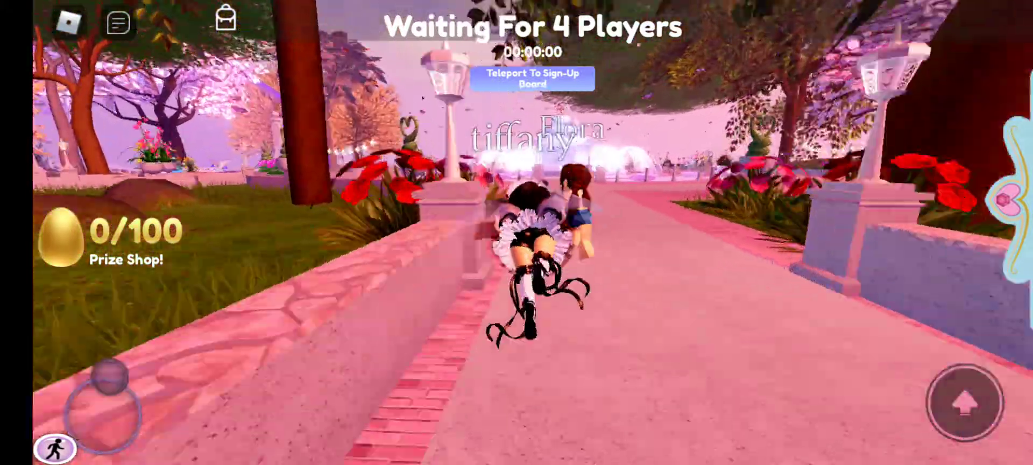
{"action": "left_click_drag", "start_coordinate": [104, 377], "coordinate": [111, 378]}
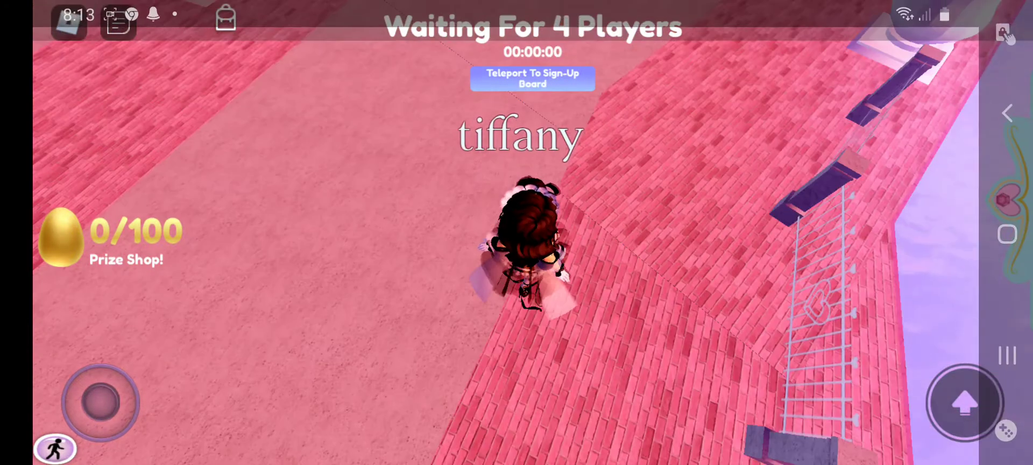
Dismiss the phone's notification shade and run the avatar into the pink brick plaza.
{"action": "left_click_drag", "start_coordinate": [517, 4], "coordinate": [516, 243]}
{"action": "left_click_drag", "start_coordinate": [243, 246], "coordinate": [888, 246]}
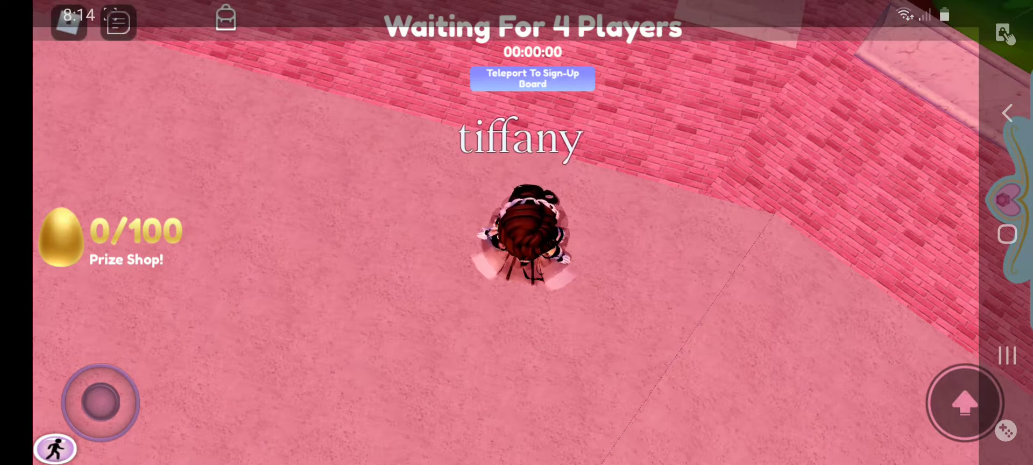
{"action": "left_click_drag", "start_coordinate": [646, 323], "coordinate": [646, 121]}
{"action": "left_click_drag", "start_coordinate": [113, 395], "coordinate": [121, 357]}
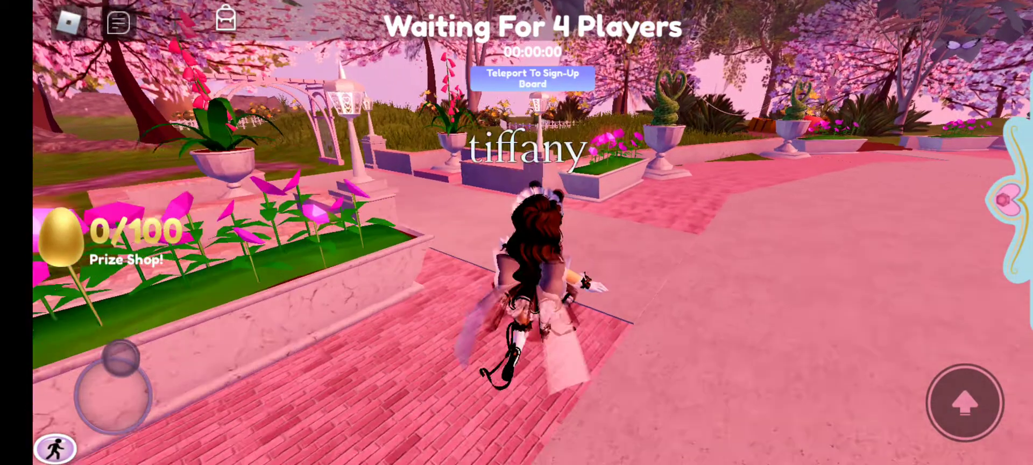
Open the side menu and run the avatar along the path toward the fountain.
{"action": "left_click", "coordinate": [1005, 198]}
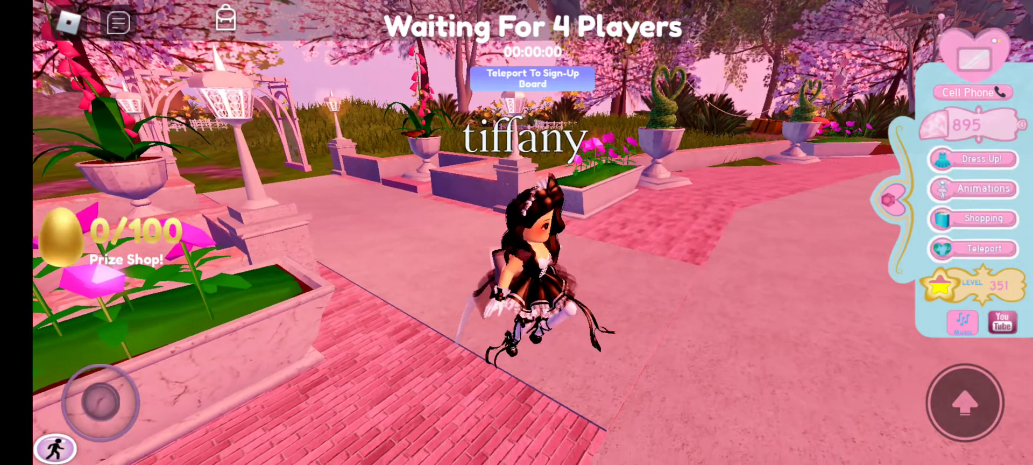
{"action": "left_click_drag", "start_coordinate": [726, 242], "coordinate": [485, 242]}
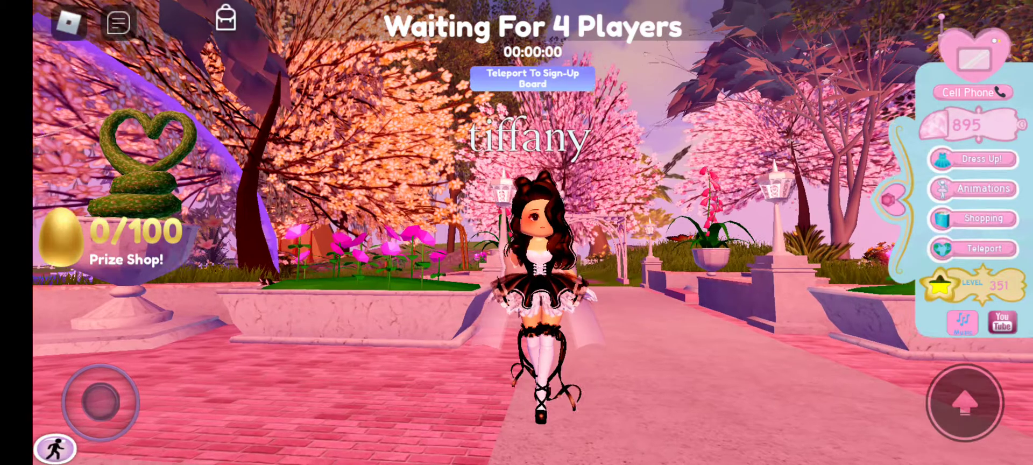
{"action": "left_click_drag", "start_coordinate": [100, 401], "coordinate": [118, 413]}
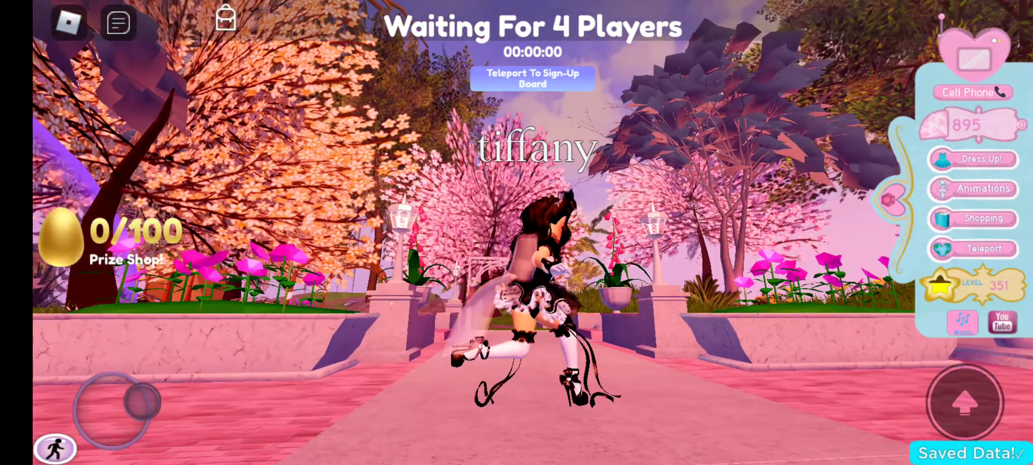
{"action": "mouse_move", "coordinate": [118, 414]}
{"action": "left_mouse_down"}
{"action": "mouse_move", "coordinate": [148, 397]}
{"action": "mouse_move", "coordinate": [100, 402]}
{"action": "left_mouse_up"}
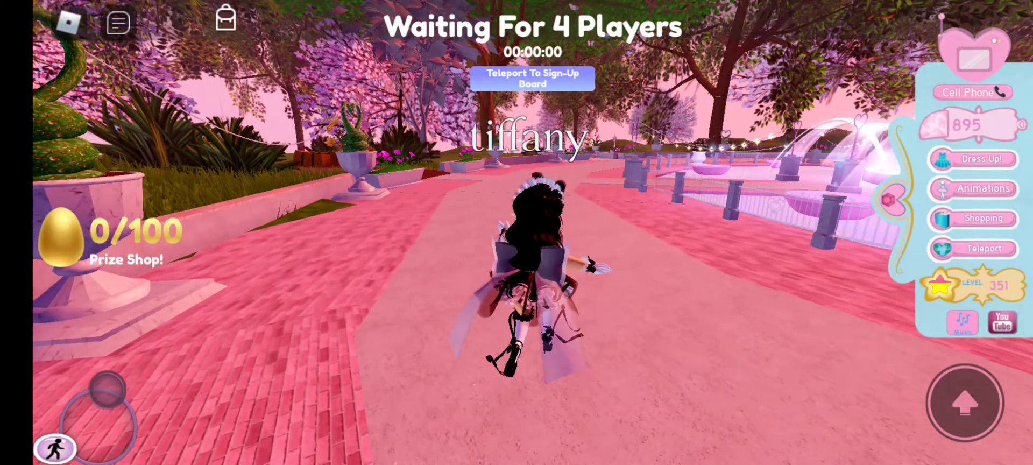
{"action": "left_click_drag", "start_coordinate": [100, 401], "coordinate": [100, 388]}
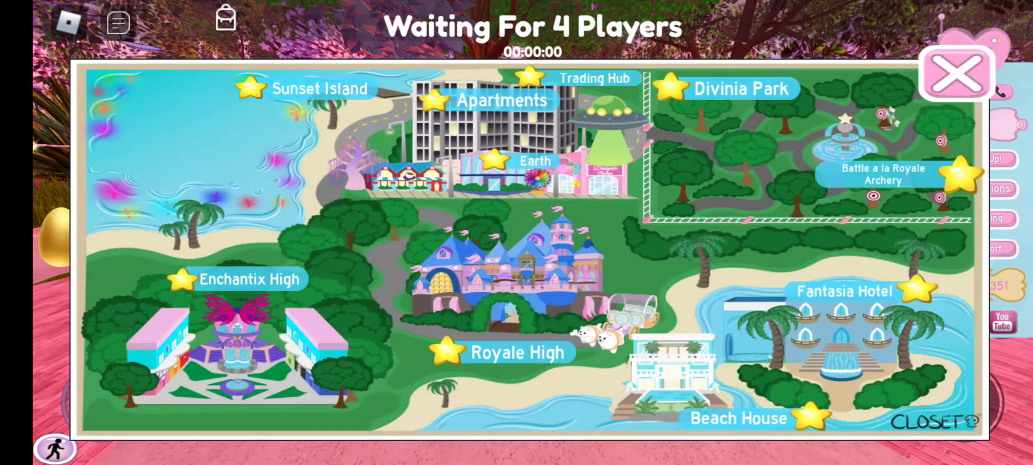
Read the Trading Hub and Earth map entries, then press Visit! to teleport to Earth.
{"action": "left_click", "coordinate": [595, 78]}
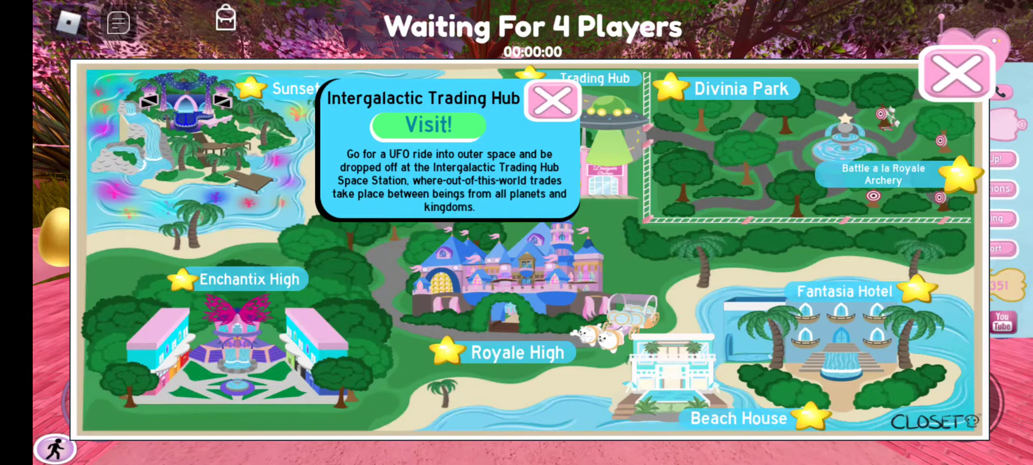
{"action": "left_click", "coordinate": [552, 100]}
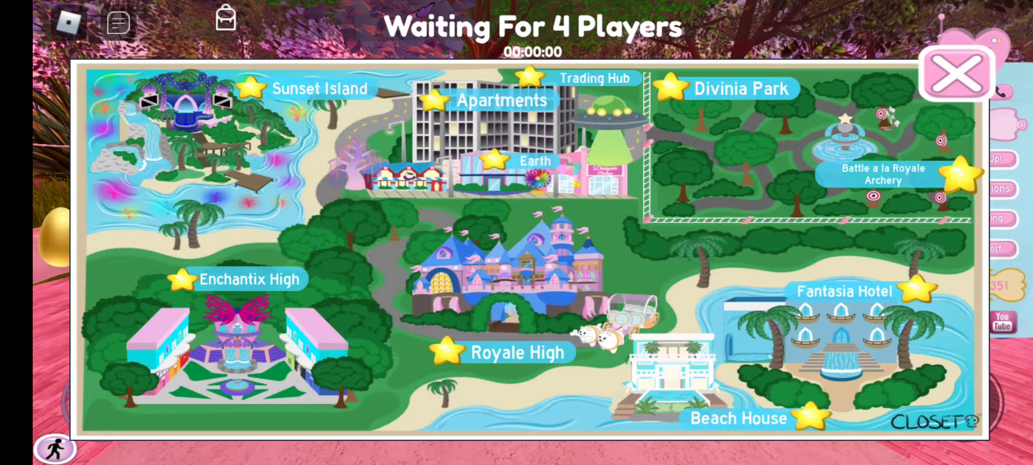
{"action": "left_click", "coordinate": [533, 160]}
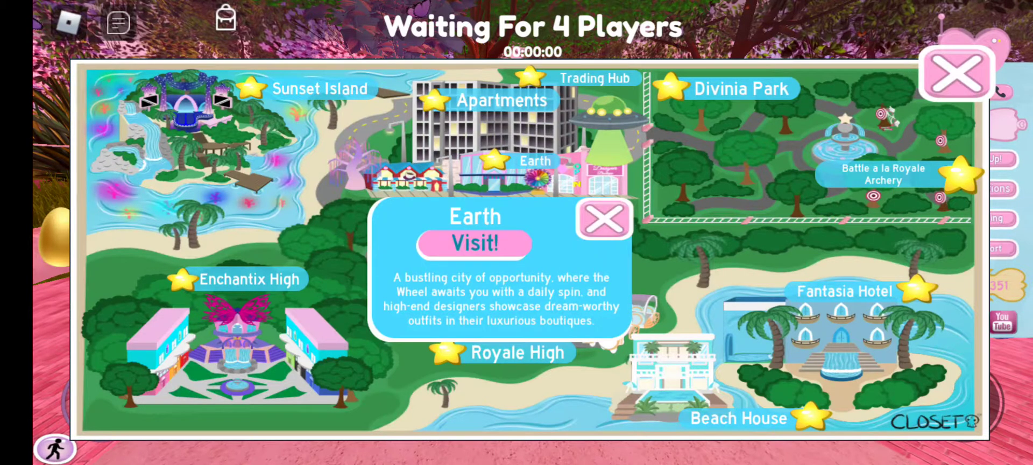
{"action": "left_click", "coordinate": [474, 243]}
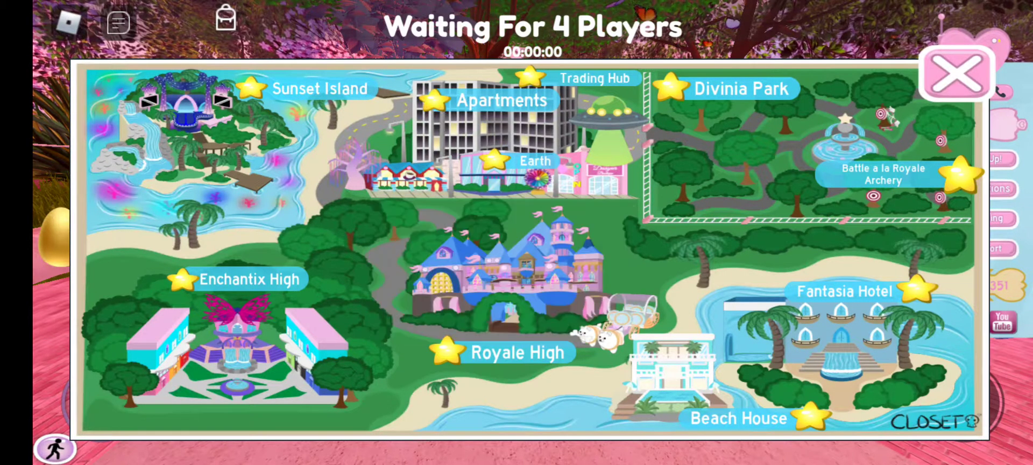
{"action": "left_click_drag", "start_coordinate": [101, 381], "coordinate": [94, 358]}
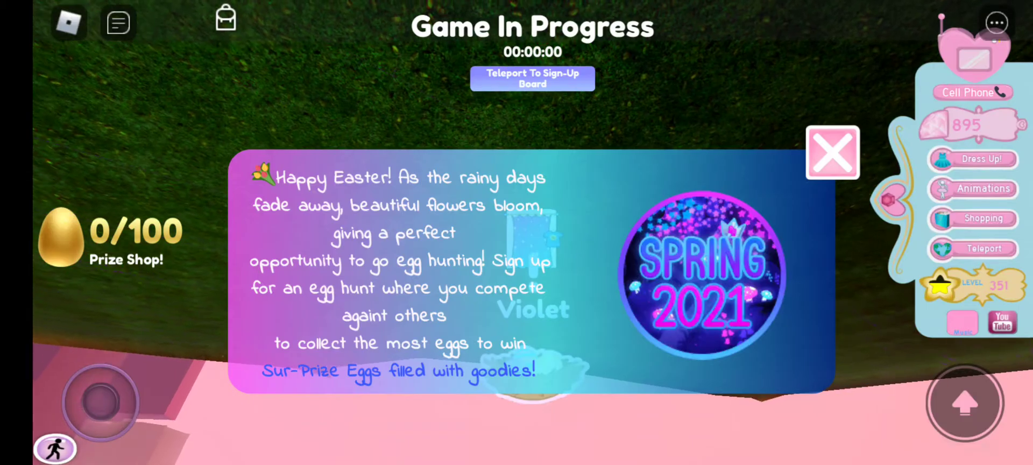
Close the Spring 2021 Easter popup and tilt the view down to the egg nest.
{"action": "left_click", "coordinate": [832, 152]}
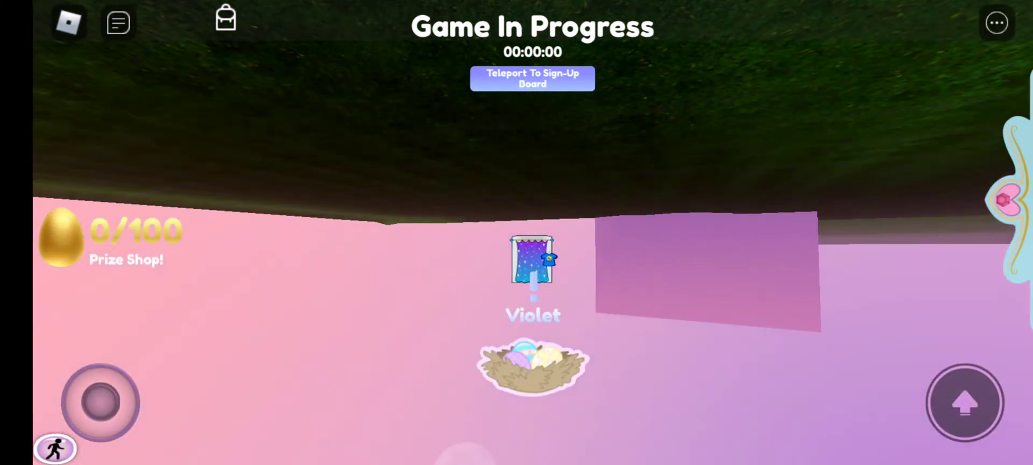
{"action": "mouse_move", "coordinate": [324, 323]}
{"action": "left_mouse_down"}
{"action": "mouse_move", "coordinate": [319, 399]}
{"action": "mouse_move", "coordinate": [127, 449]}
{"action": "left_mouse_up"}
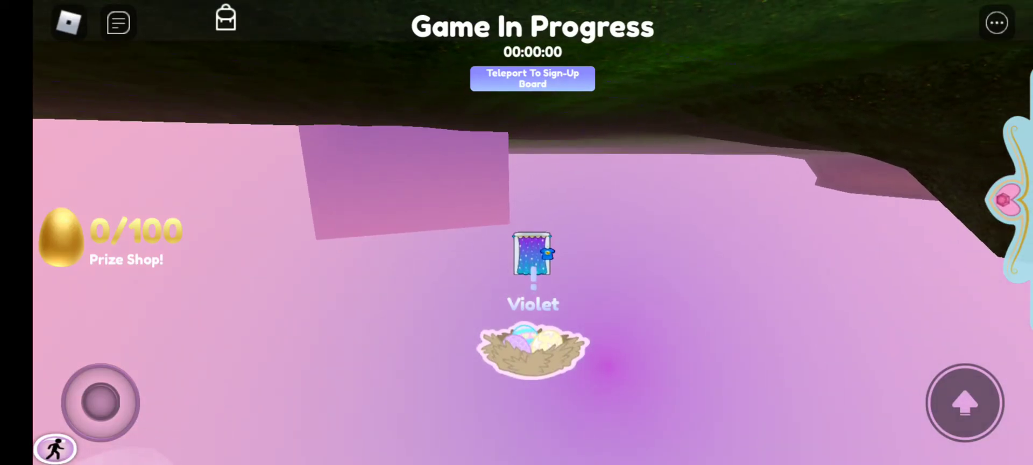
{"action": "left_click_drag", "start_coordinate": [128, 449], "coordinate": [123, 449]}
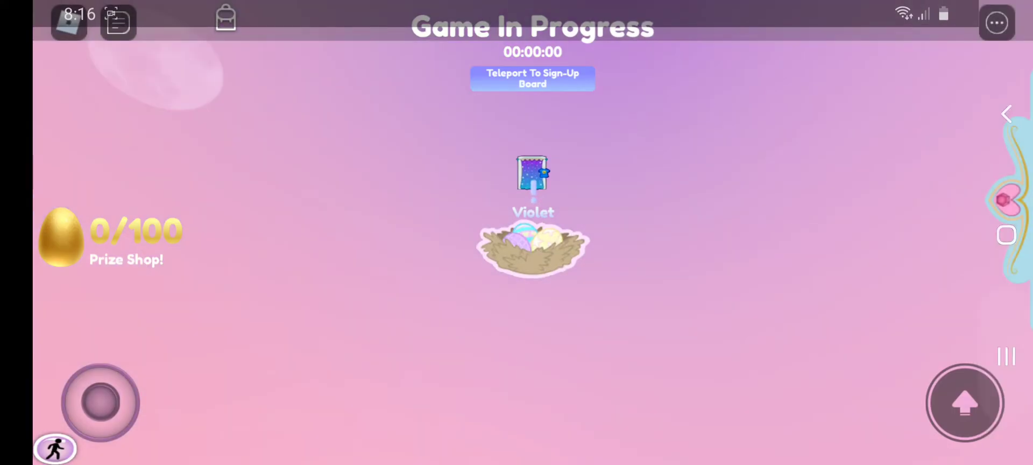
Switch from Royale High to the YouTube new-school video through recent apps.
{"action": "left_click", "coordinate": [1005, 355]}
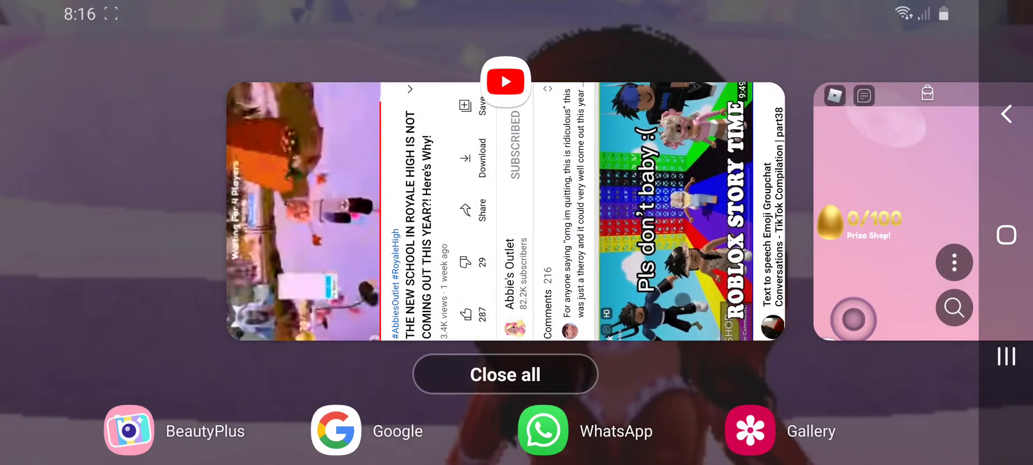
{"action": "left_click", "coordinate": [505, 212]}
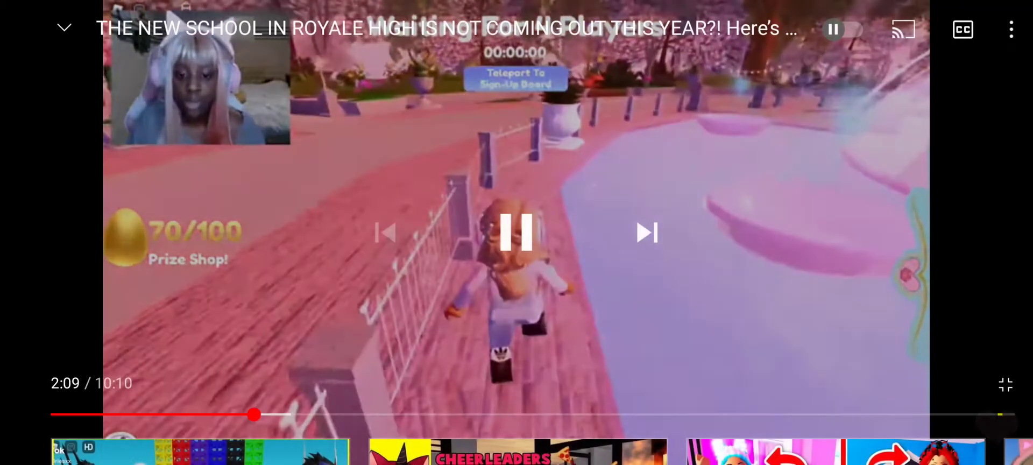
Pause the Royale High video, resume it past 2:13, and bring back the player controls.
{"action": "left_click", "coordinate": [517, 233]}
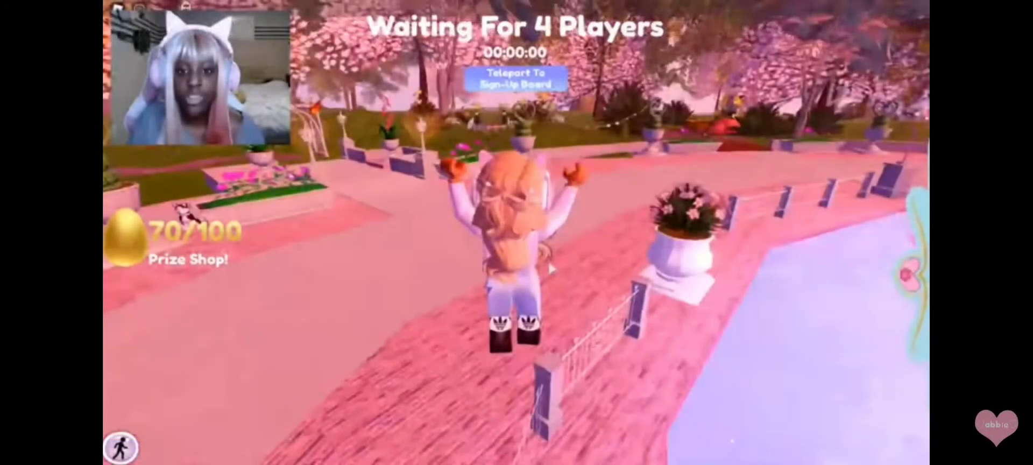
{"action": "left_click", "coordinate": [517, 233]}
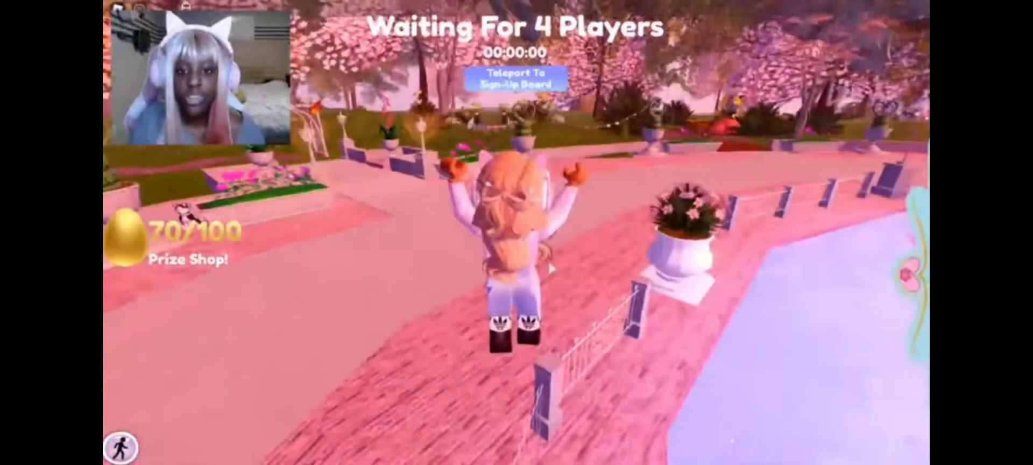
{"action": "left_click", "coordinate": [516, 233]}
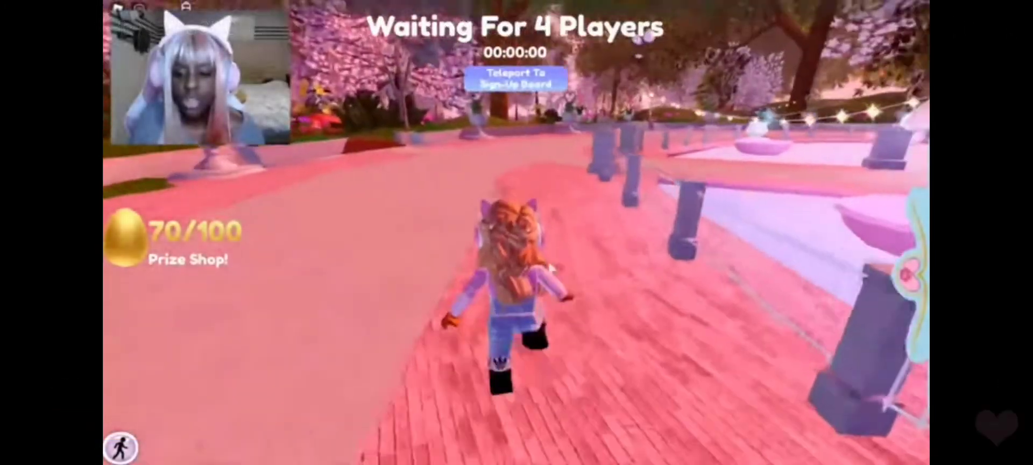
{"action": "left_click", "coordinate": [517, 233]}
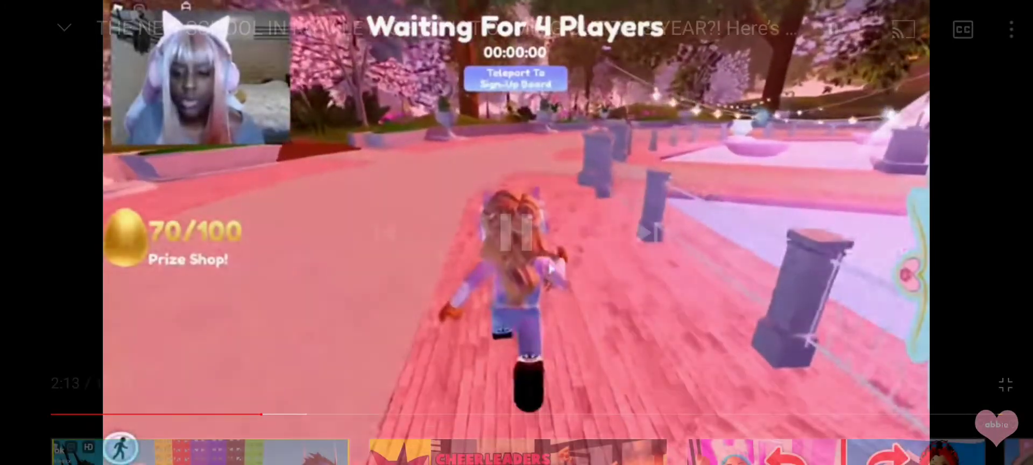